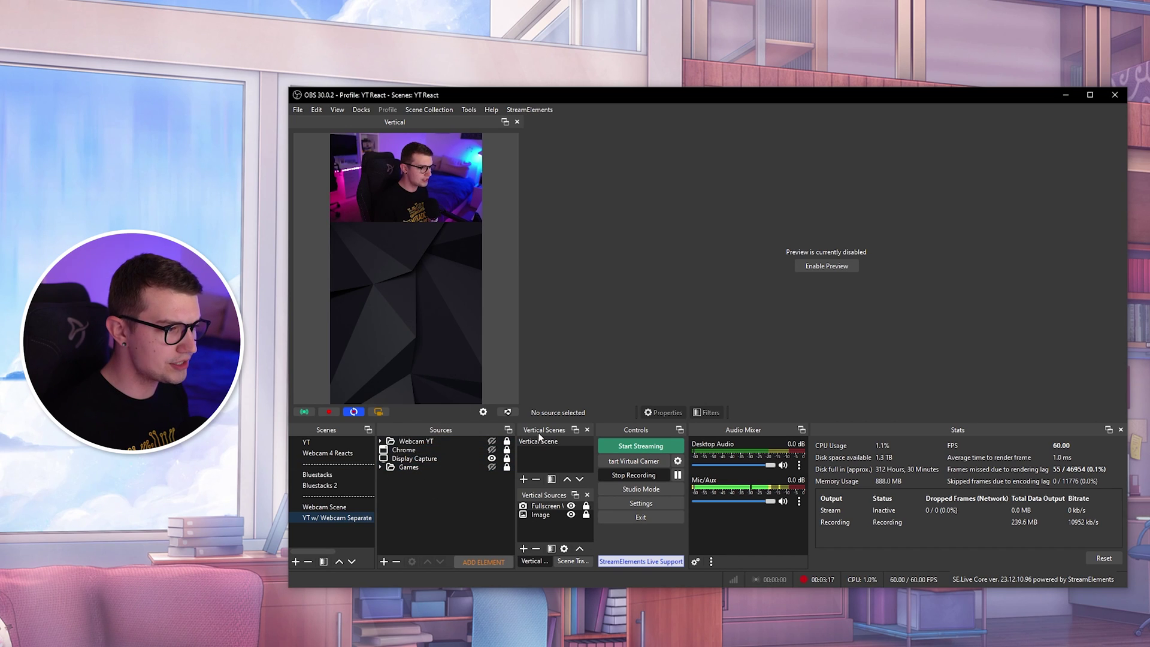
Check the Vertical Scene's Fullscreen source, then keep the vertical virtual camera output on Both
left_click(566, 443)
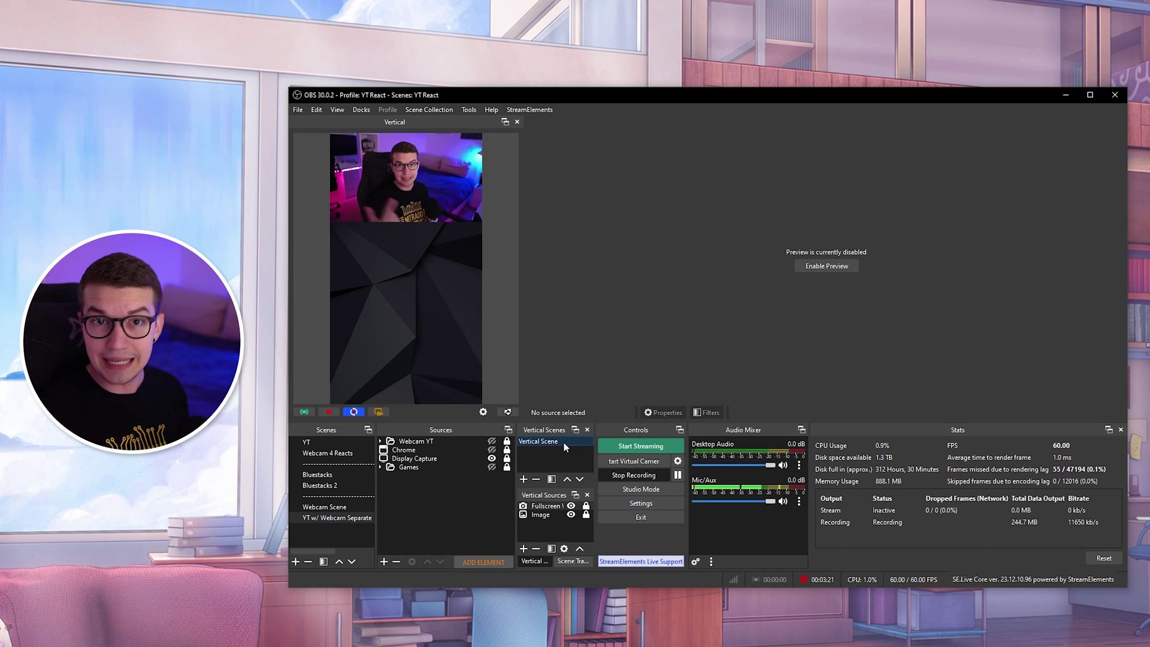
left_click(543, 505)
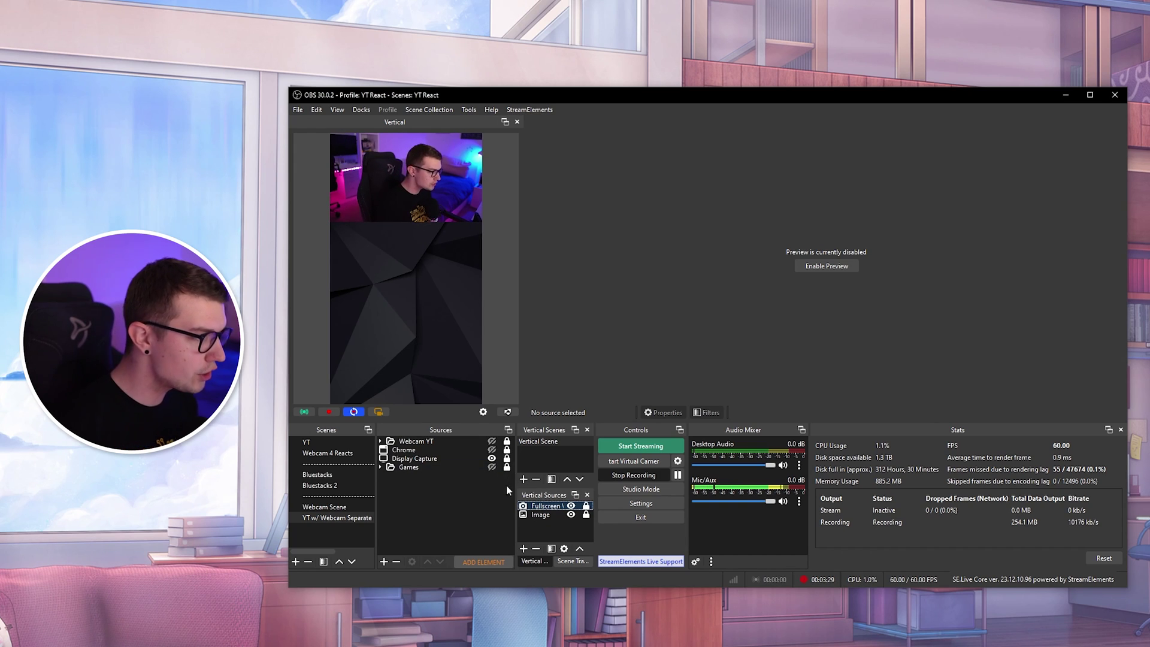
left_click(483, 412)
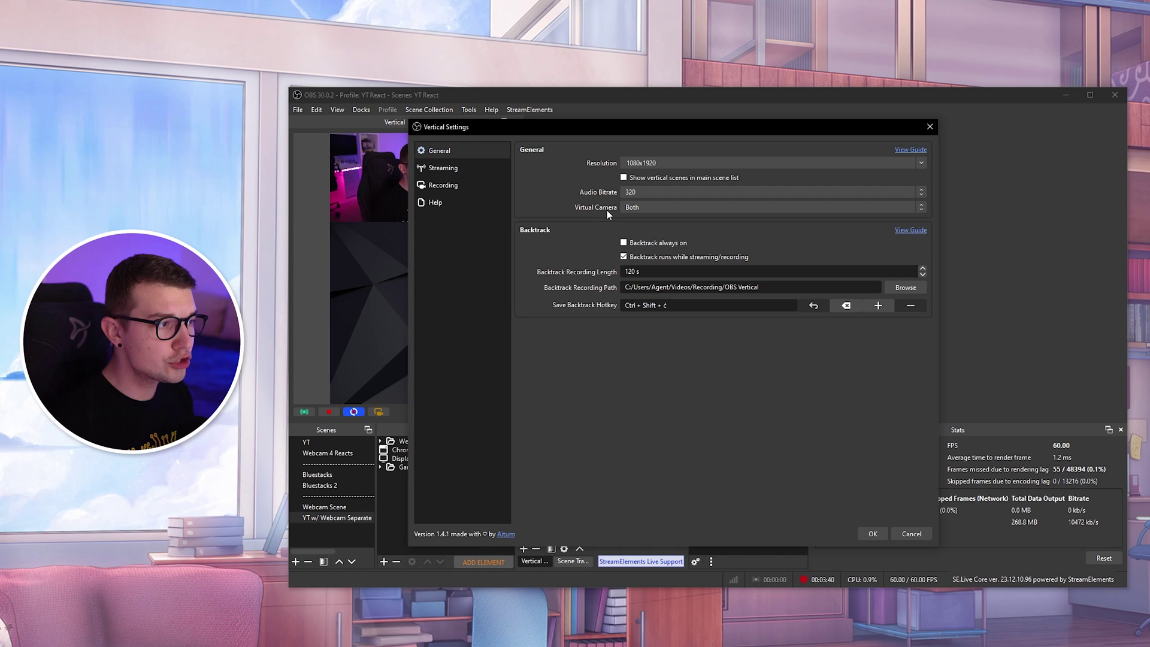
left_click(635, 208)
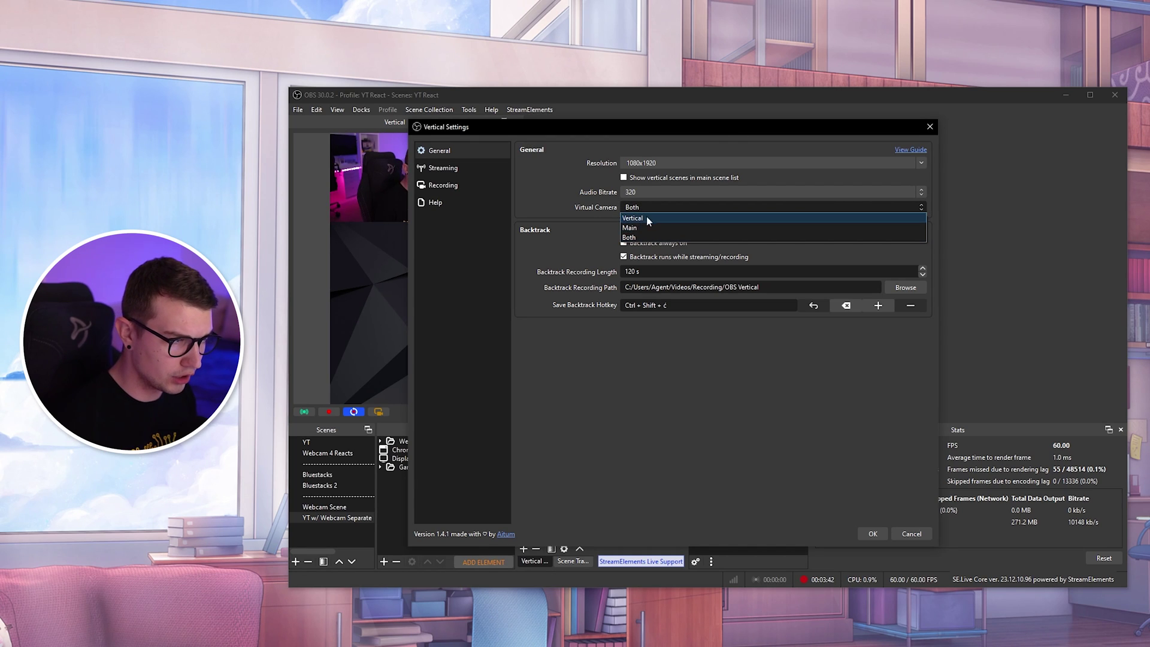
left_click(589, 237)
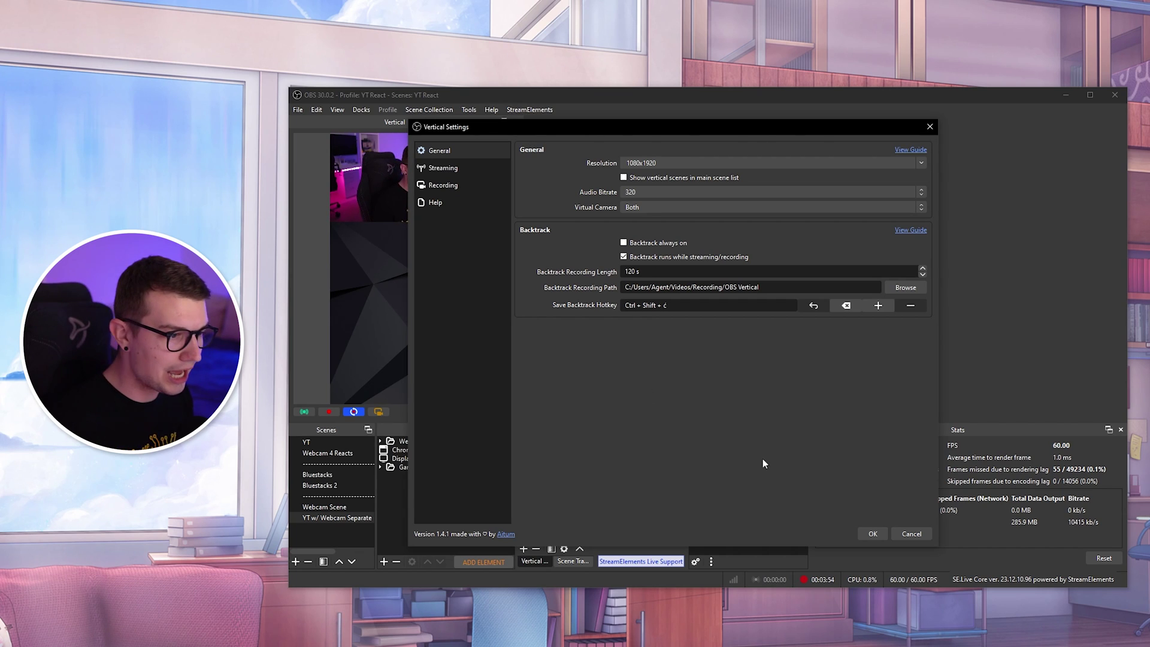
left_click(878, 538)
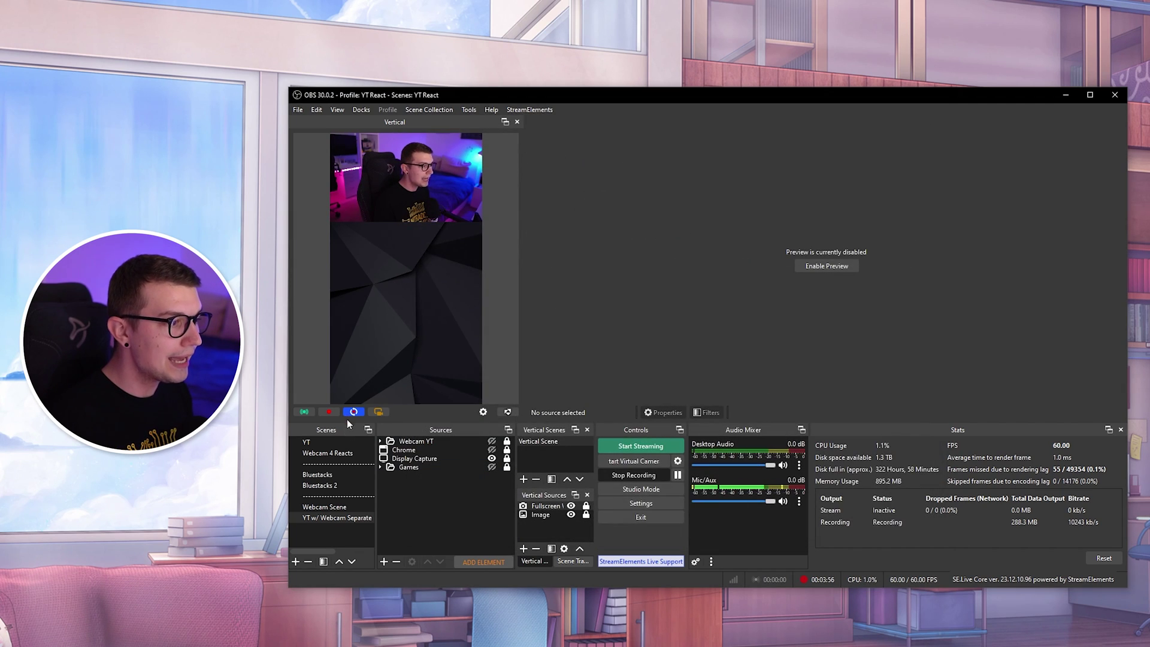
Start the OBS virtual camera from the vertical dock
left_click(380, 413)
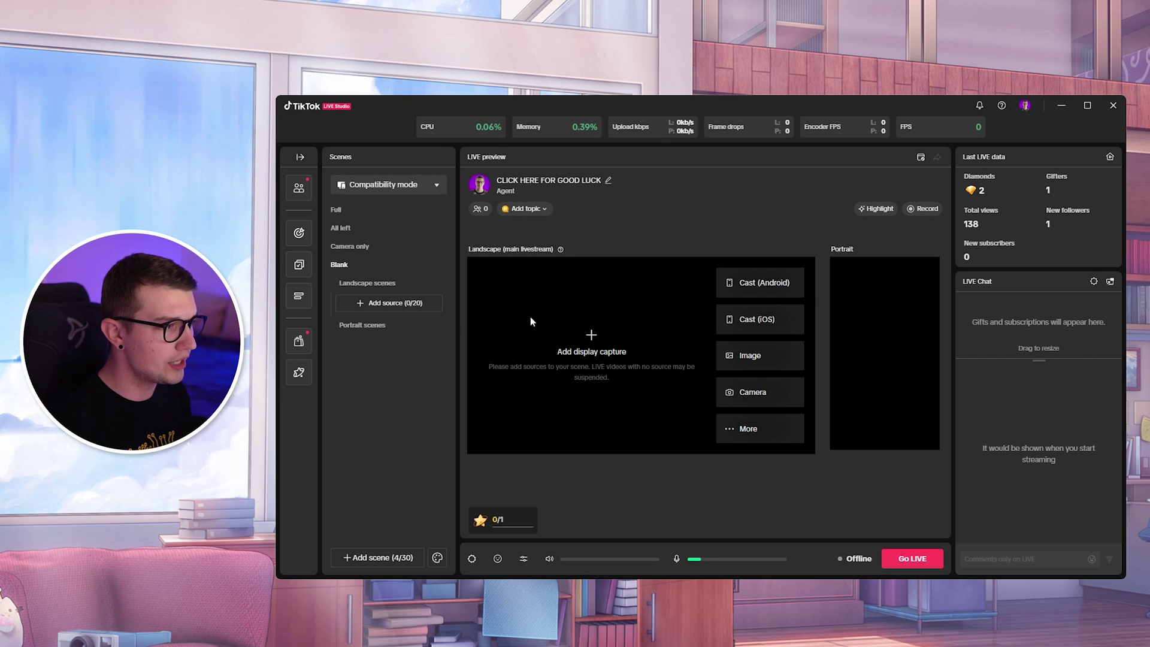
Begin adding a Camera source, then close its settings without adding it
left_click(394, 304)
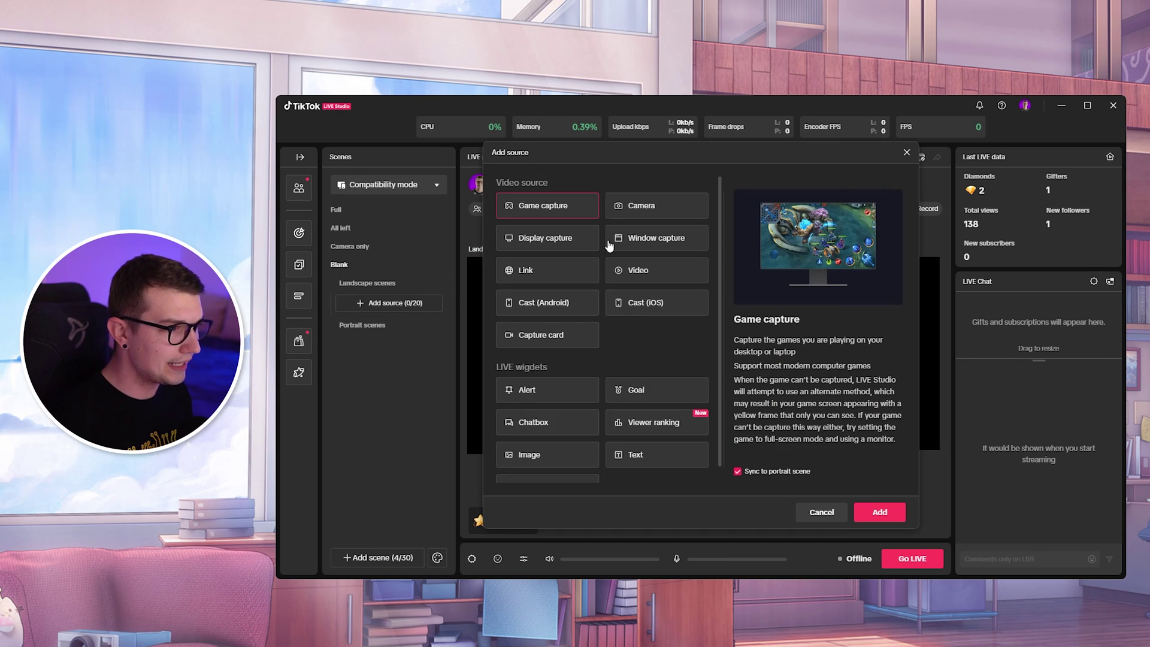
left_click(637, 206)
left_click(879, 512)
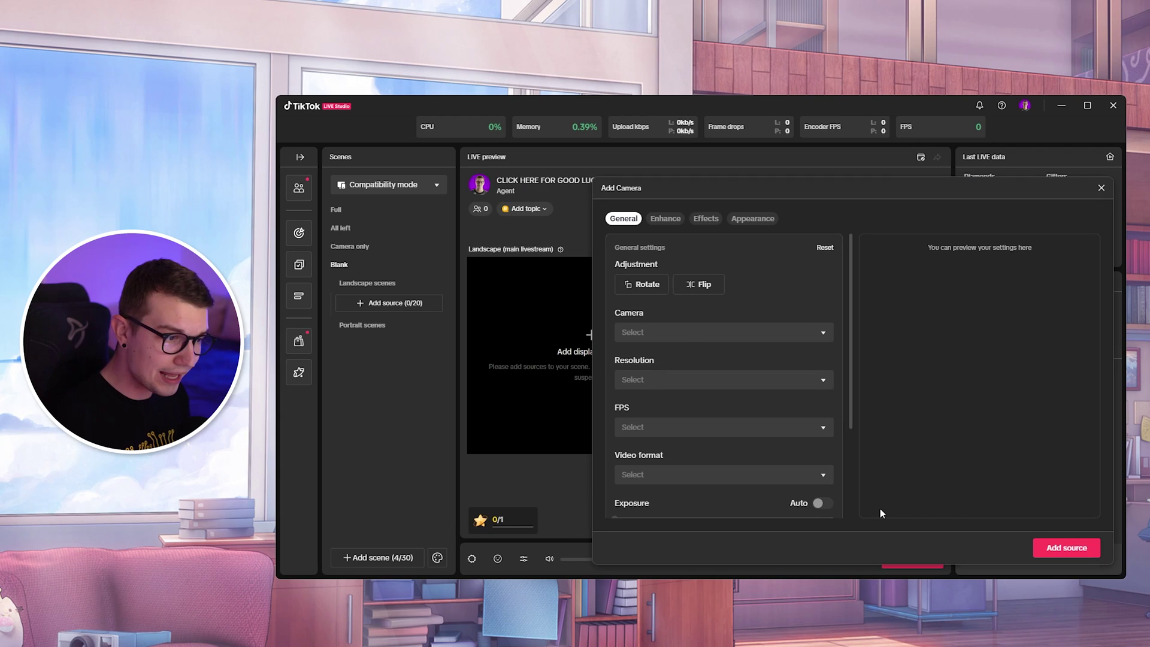
left_click(456, 219)
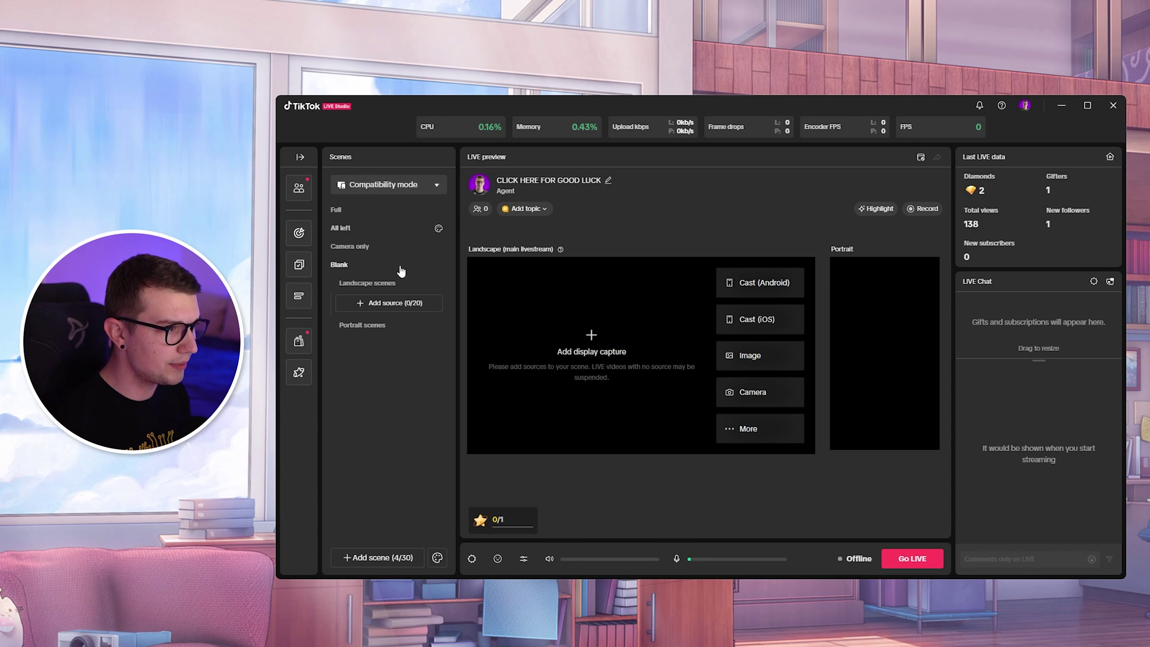
Add a Camera source set to OBS Virtual Camera to the Blank scene
left_click(401, 303)
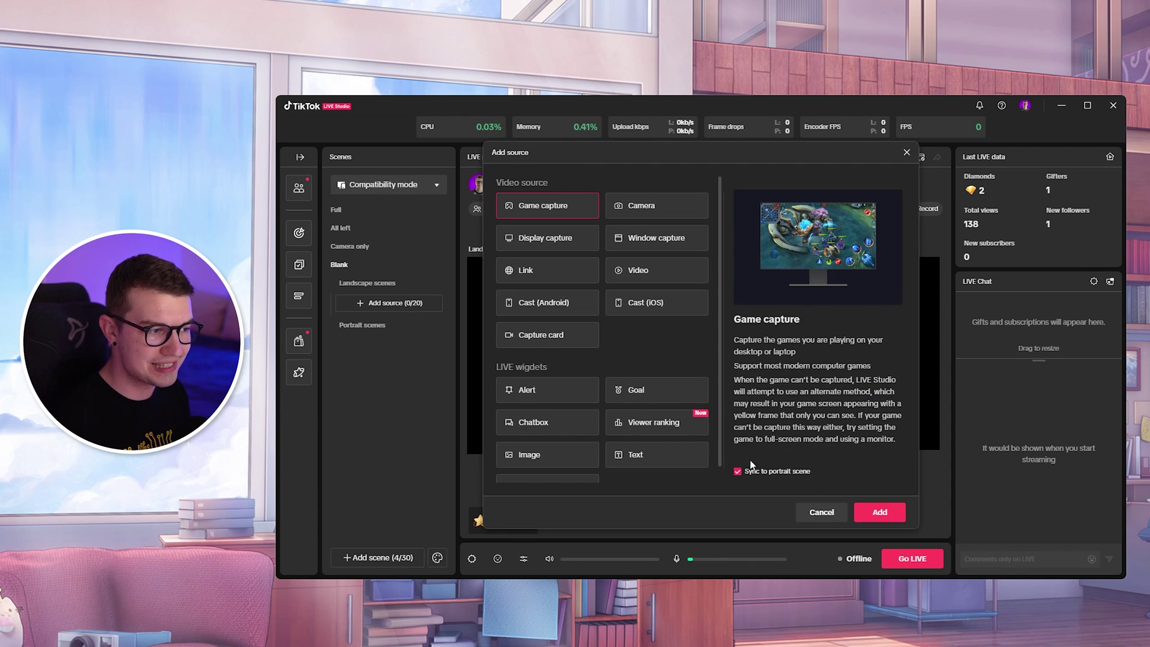
left_click(639, 210)
left_click(879, 512)
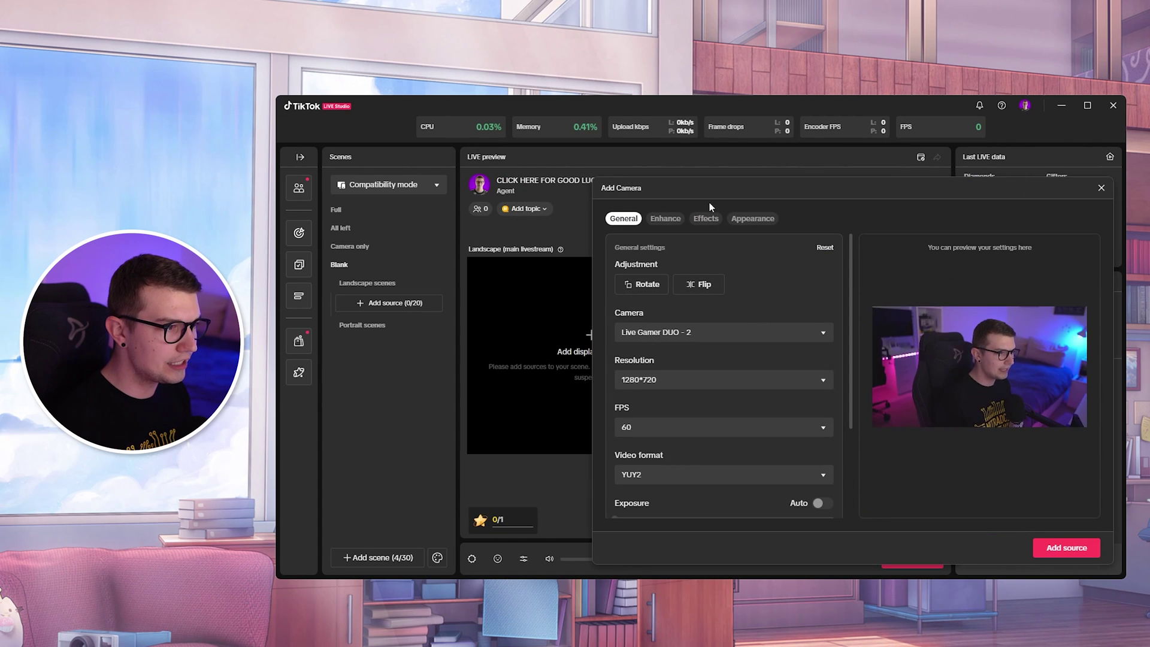
left_click_drag(712, 193, 584, 171)
left_click(576, 310)
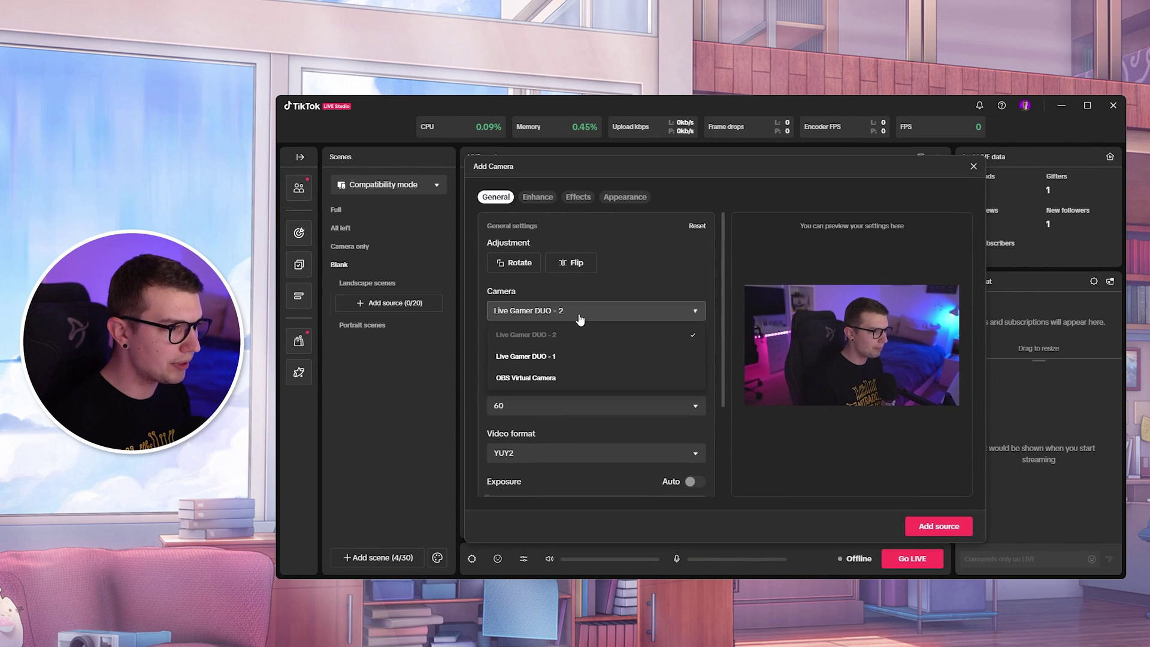
left_click(539, 378)
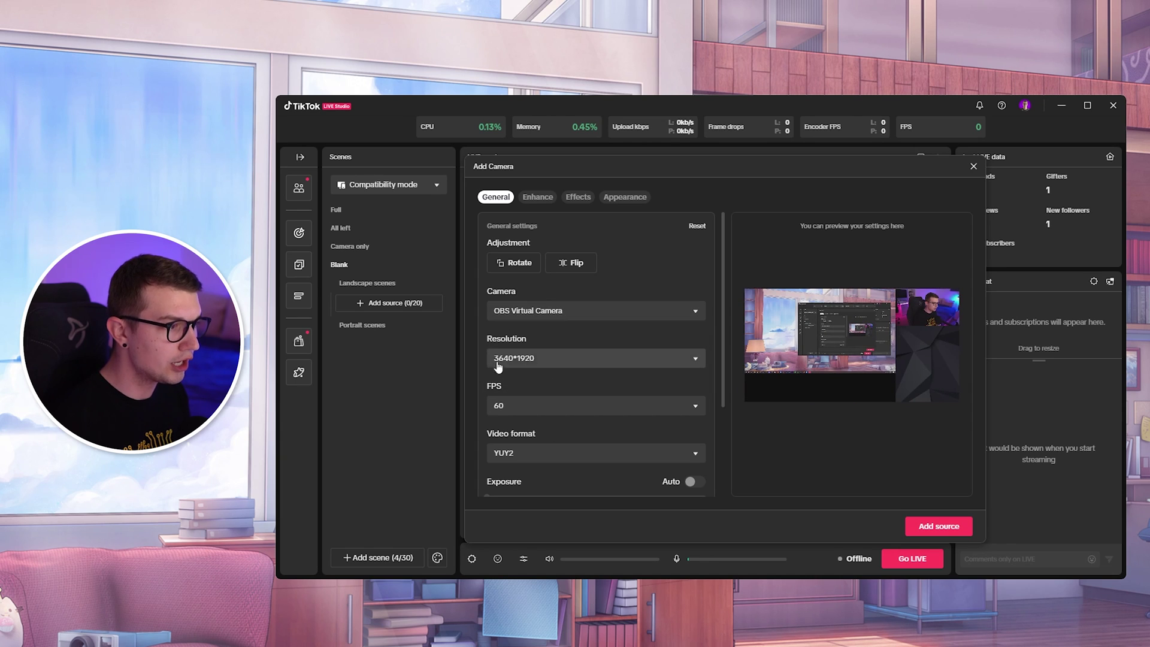
scroll(527, 407, "down", 1)
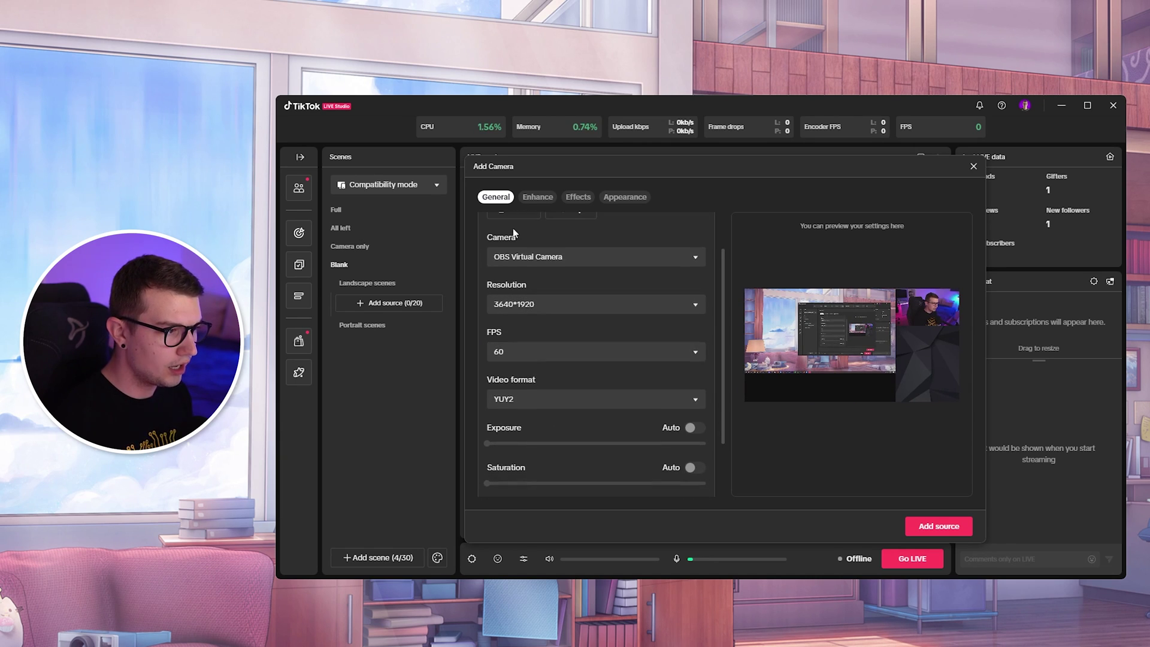
scroll(544, 390, "down", 1)
scroll(544, 365, "down", 1)
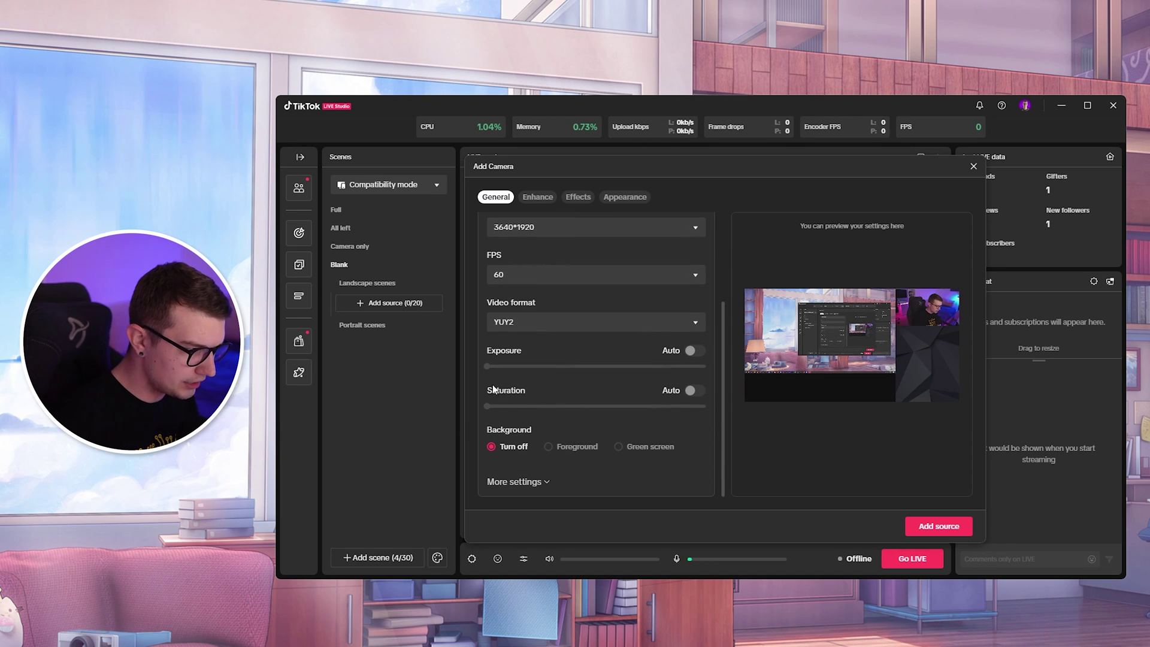
left_click(939, 527)
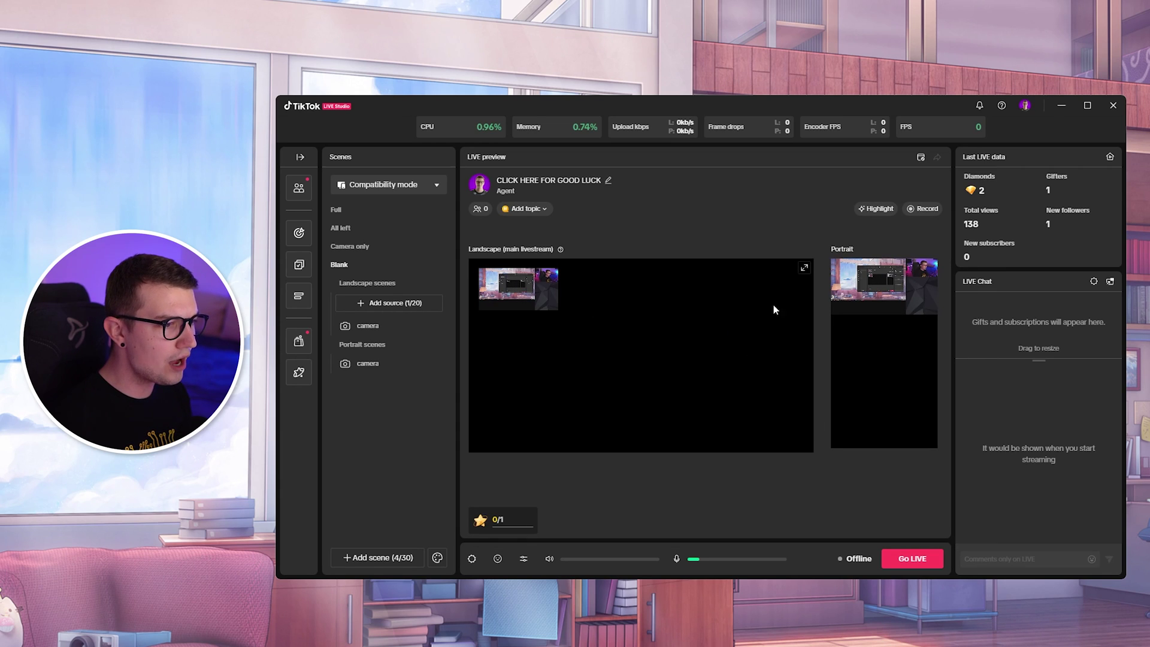
Enlarge and align the OBS Virtual Camera feed until the desktop canvas fills the landscape frame
left_click(881, 286)
left_click(546, 289)
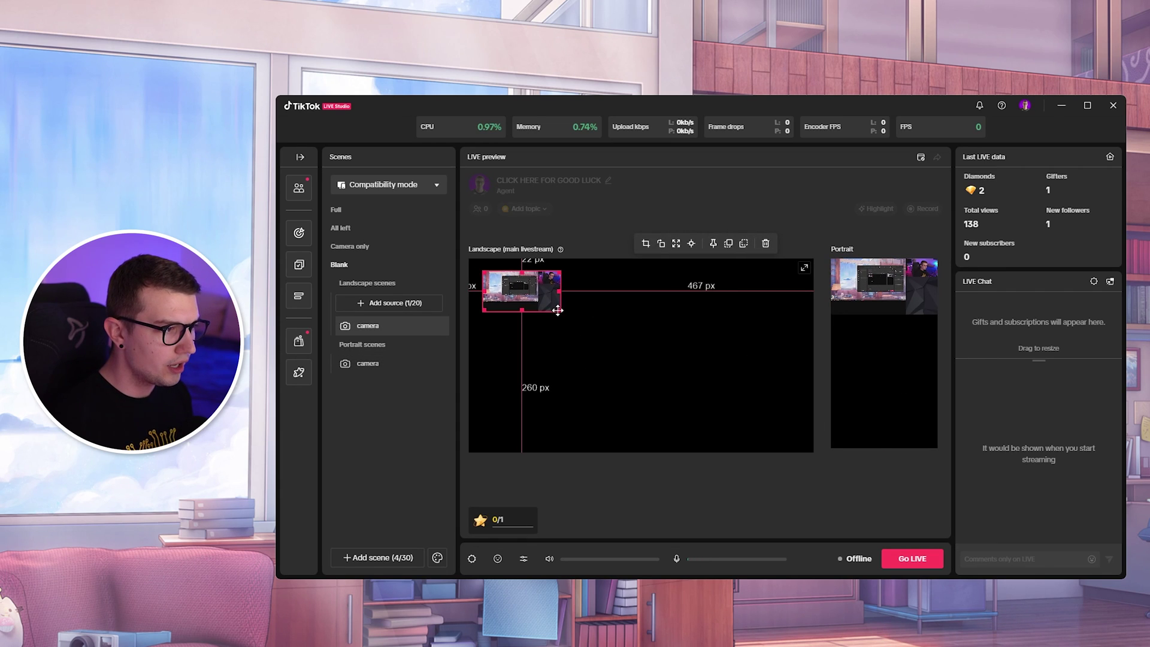
left_click_drag(555, 306, 812, 447)
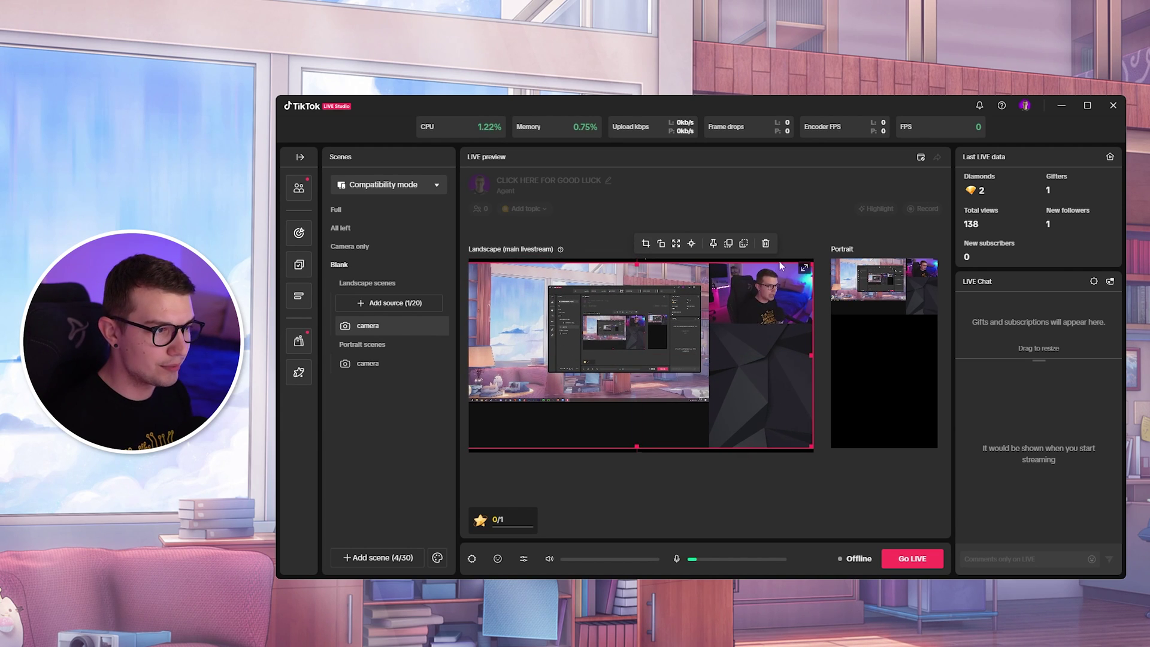
left_click_drag(637, 264, 670, 399)
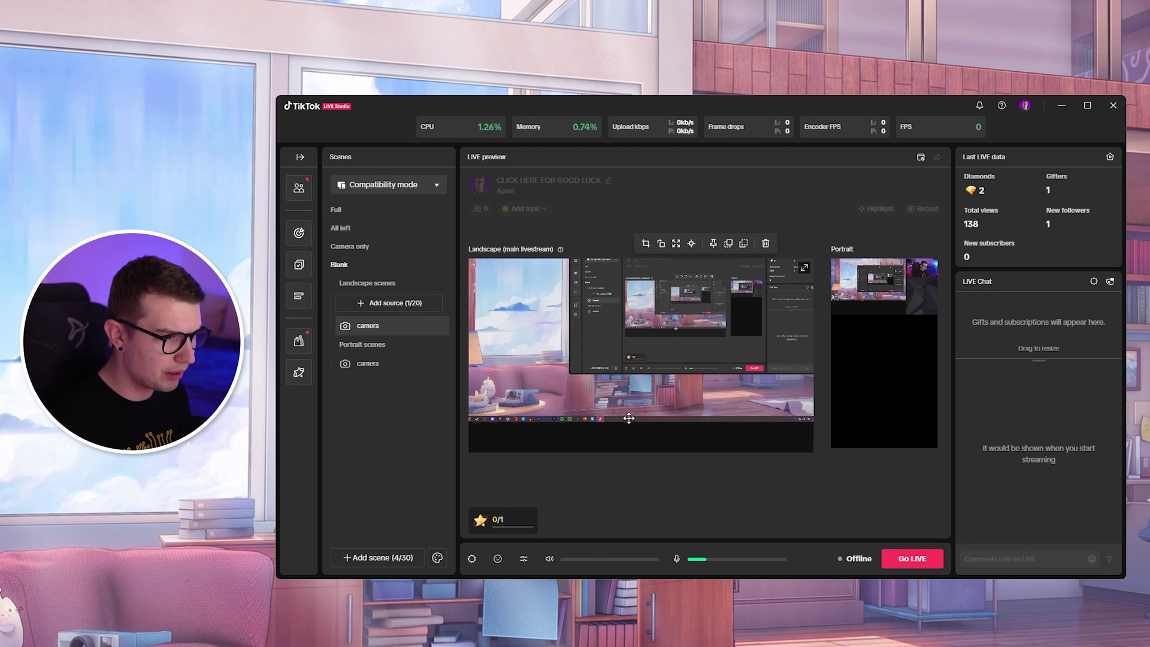
left_click_drag(629, 418, 733, 419)
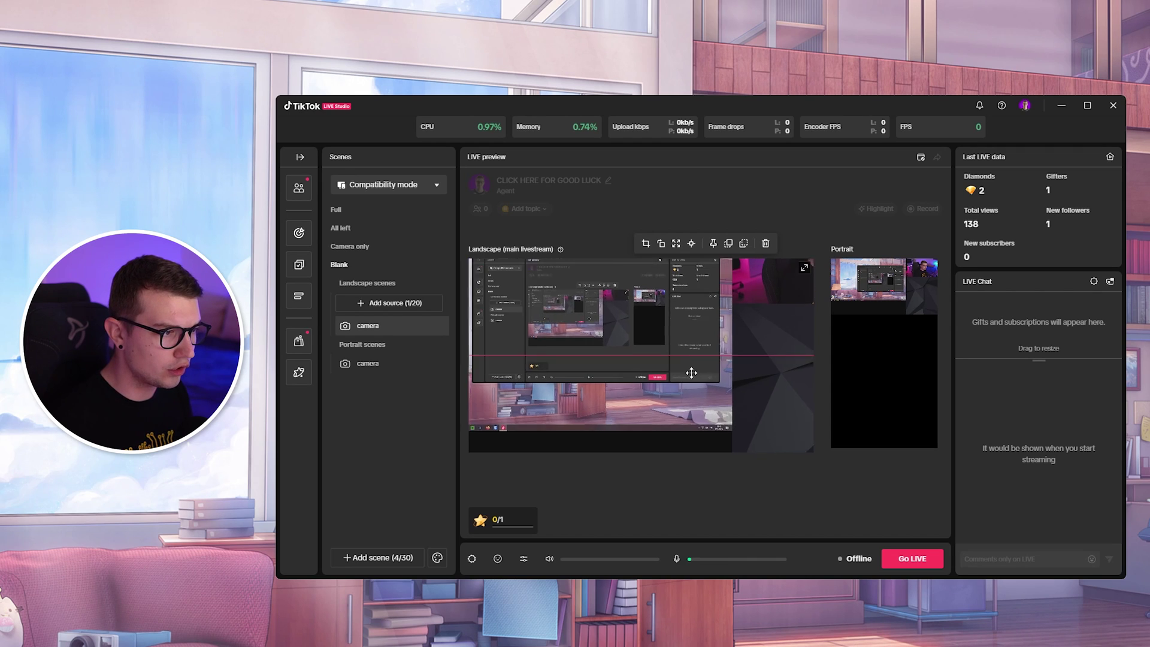
left_click_drag(718, 326, 766, 386)
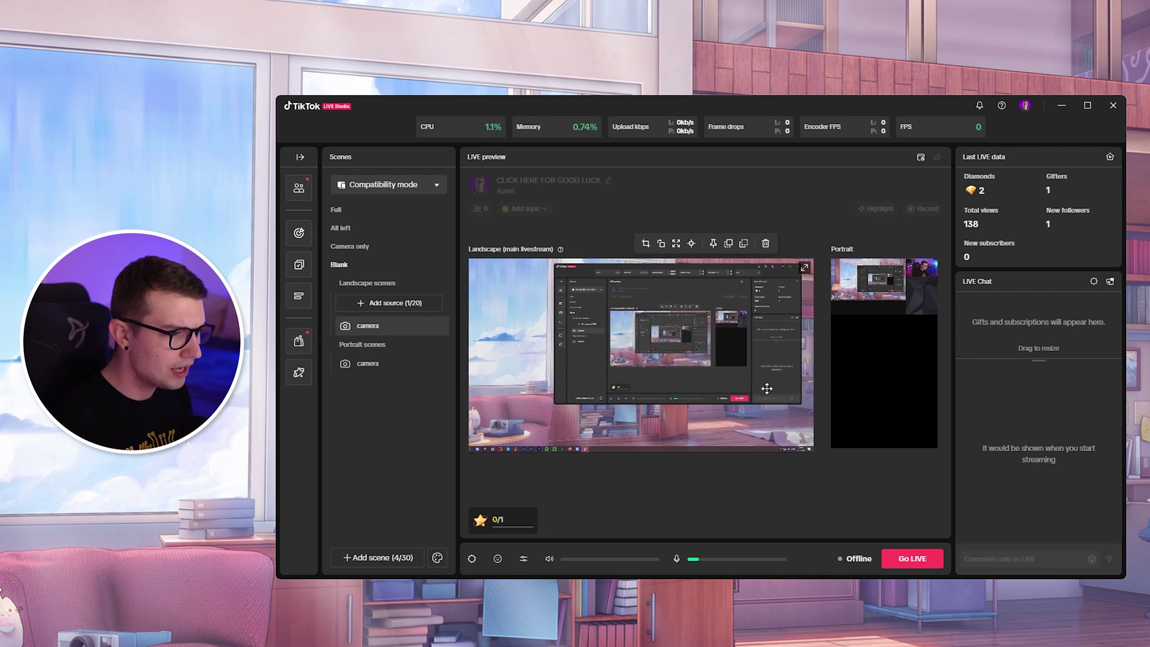
left_click_drag(649, 276, 723, 327)
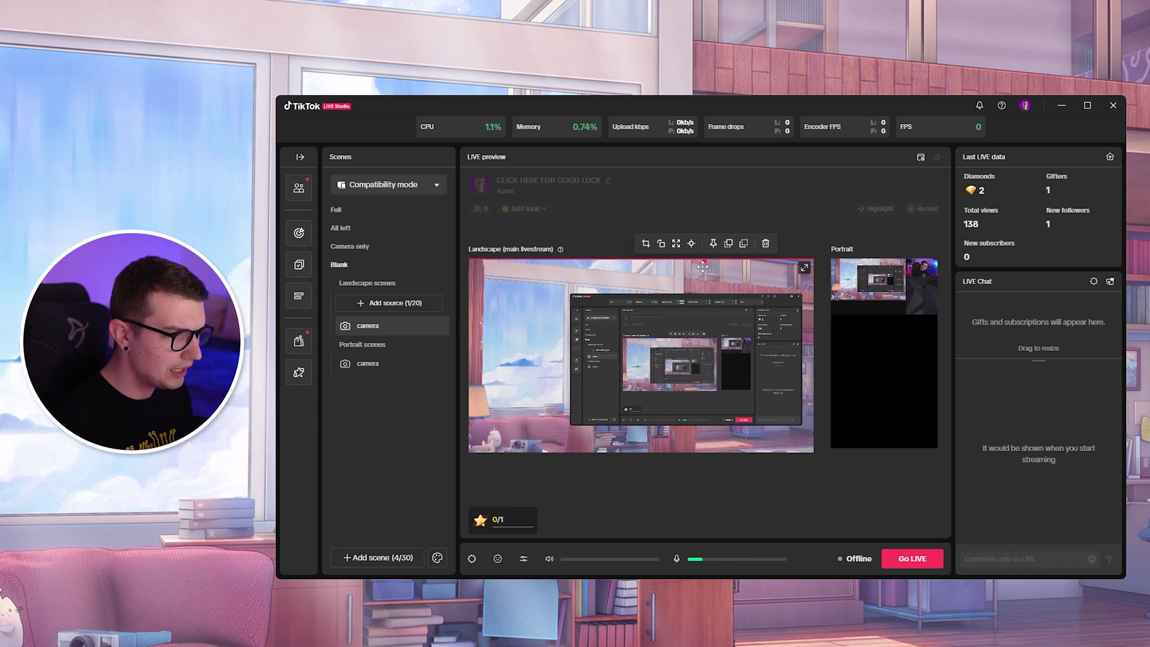
mouse_move(703, 266)
left_mouse_down()
mouse_move(718, 269)
mouse_move(710, 205)
left_mouse_up()
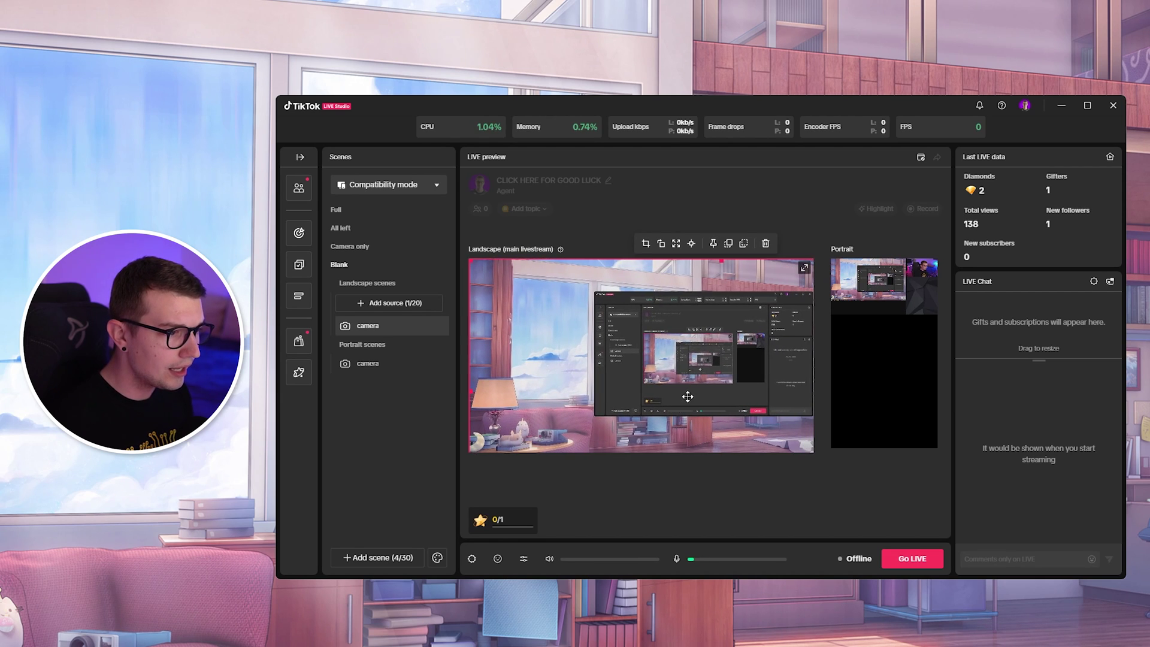
left_click(760, 482)
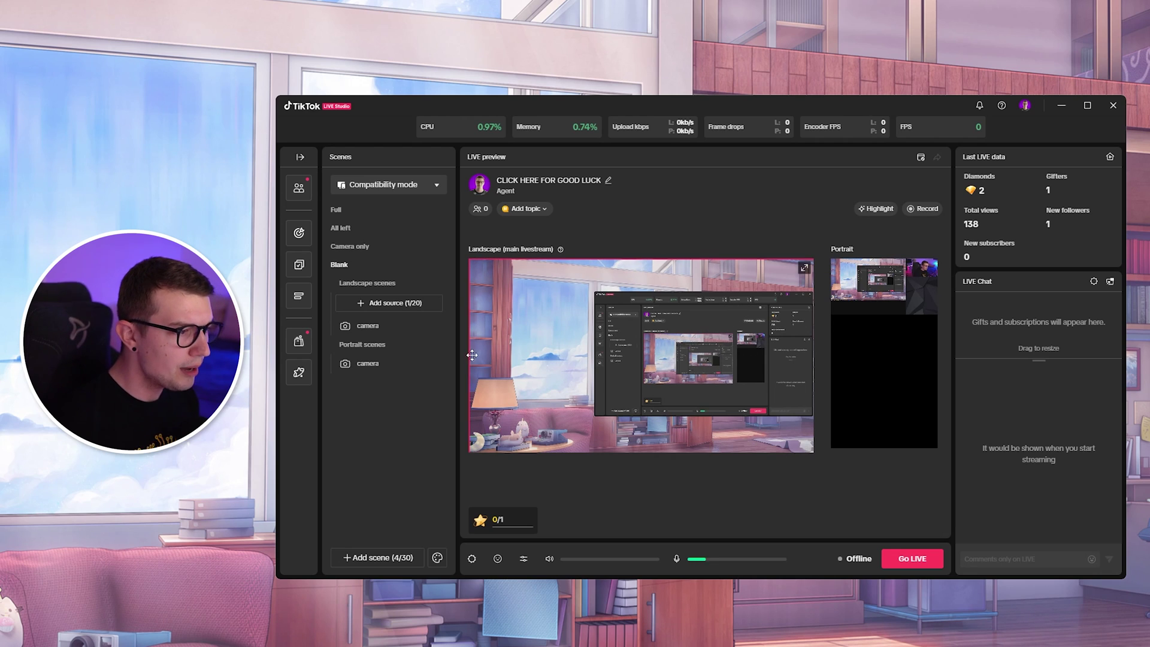
Move and enlarge the portrait feed so the vertical canvas fills the frame, webcam on top
mouse_move(868, 286)
left_mouse_down()
mouse_move(870, 352)
mouse_move(740, 348)
left_mouse_up()
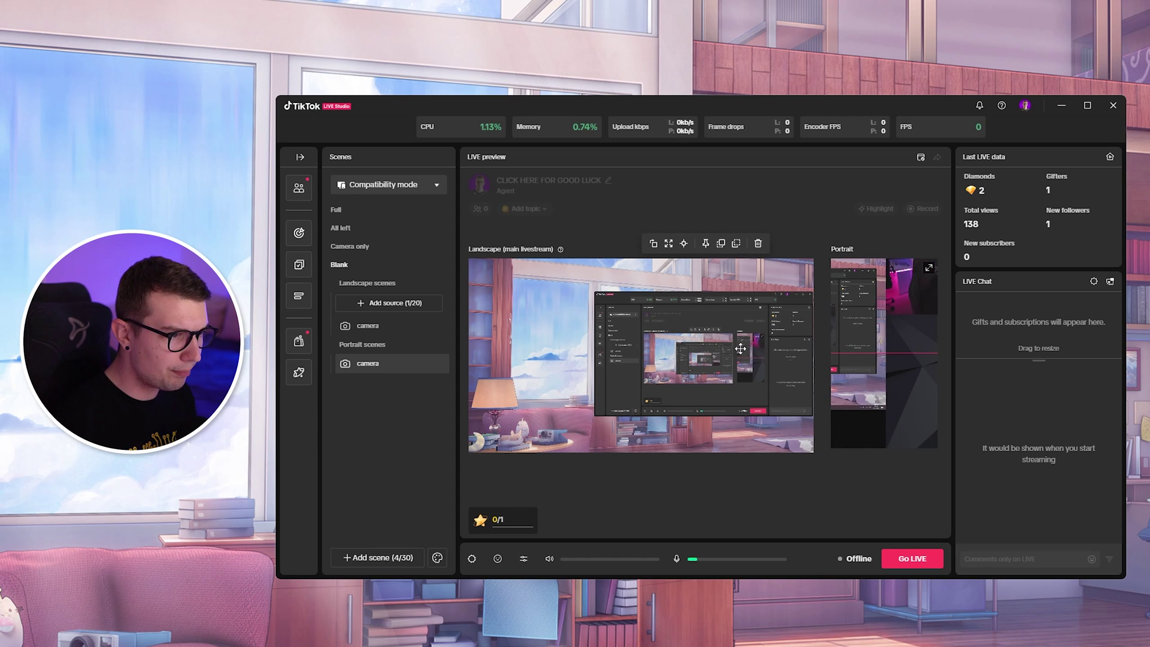
left_click_drag(879, 333, 852, 418)
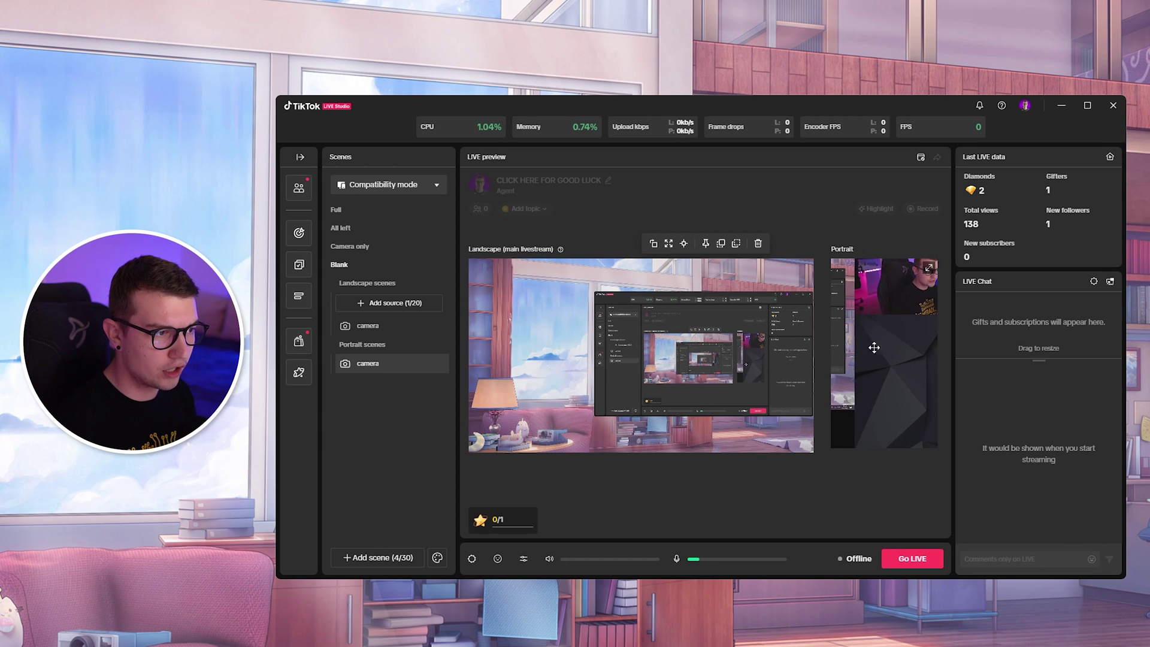
left_click_drag(874, 347, 847, 346)
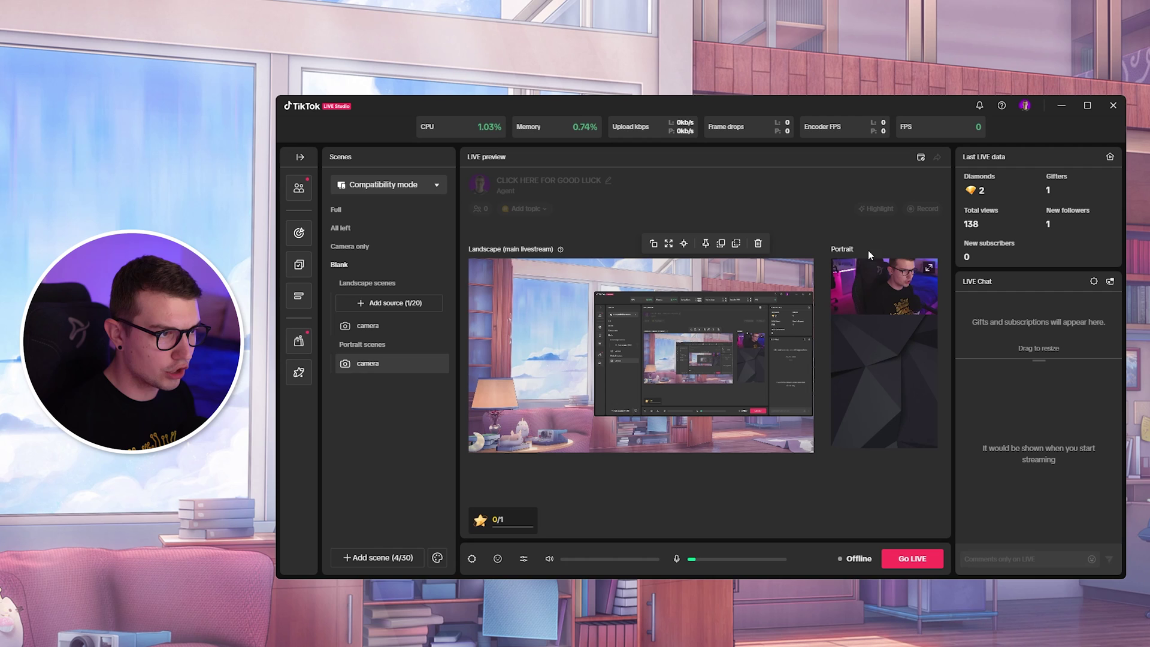
left_click_drag(872, 293, 869, 293)
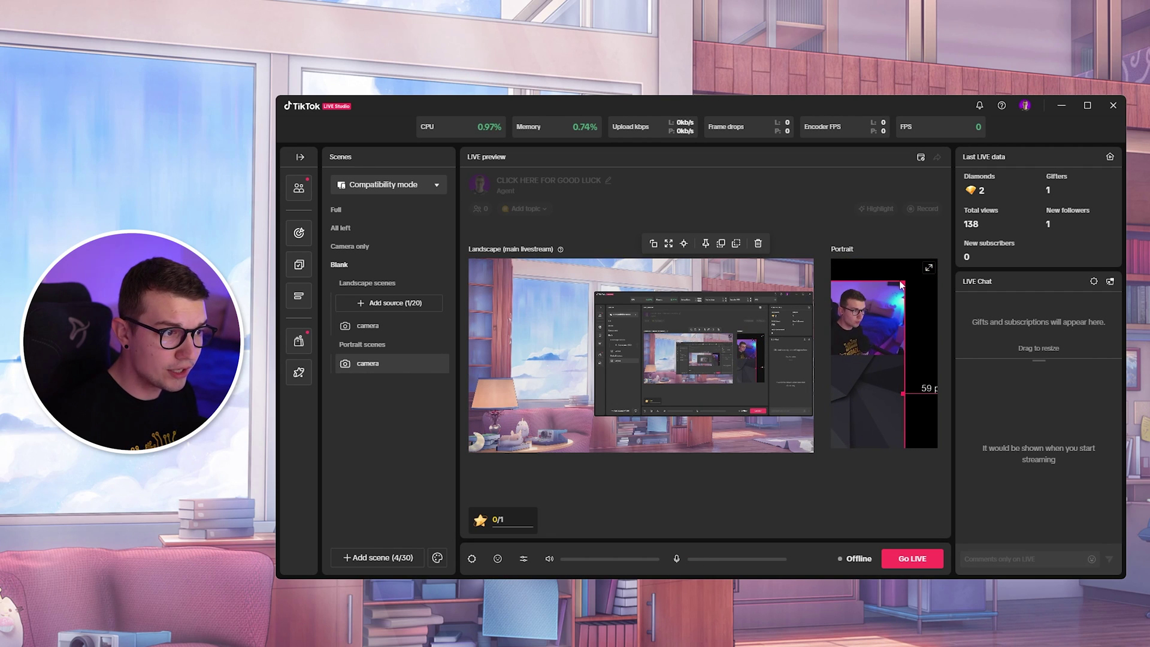
left_click_drag(900, 285, 910, 338)
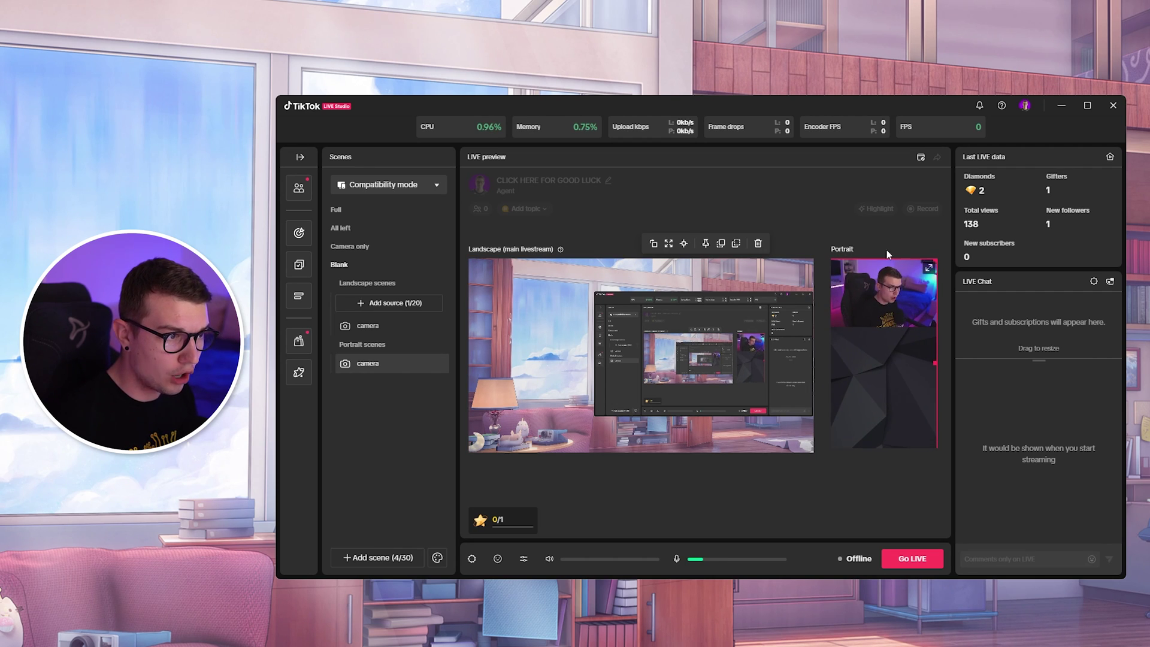
left_click(899, 464)
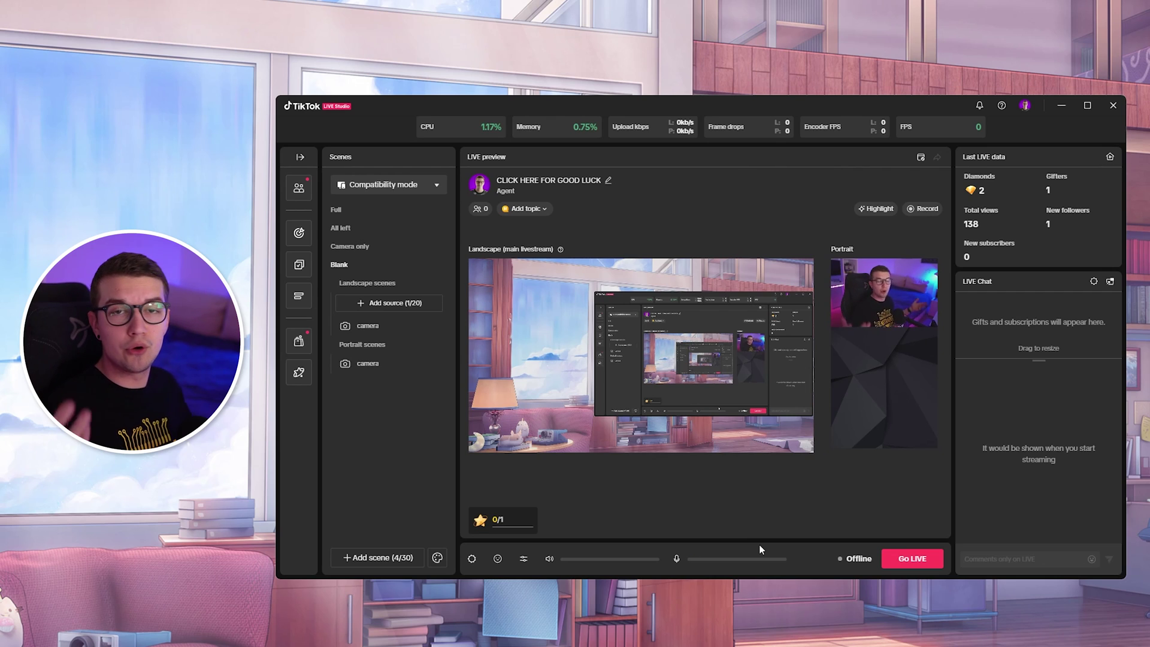